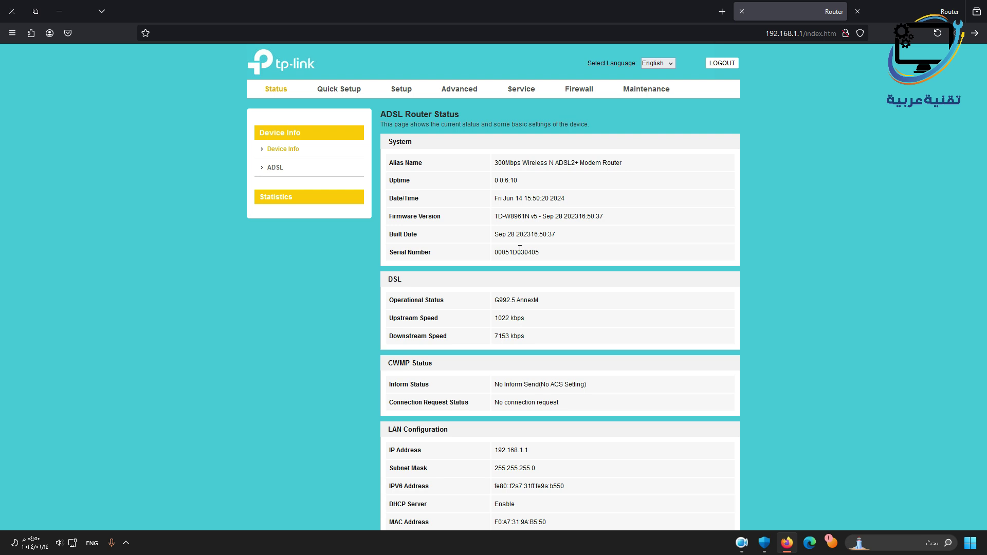
# - In the WAN setup, set Default Route Selection to Specified, VPI to 0, VCI to 32 and the channel mode to PPPoE
pyautogui.click(401, 89)
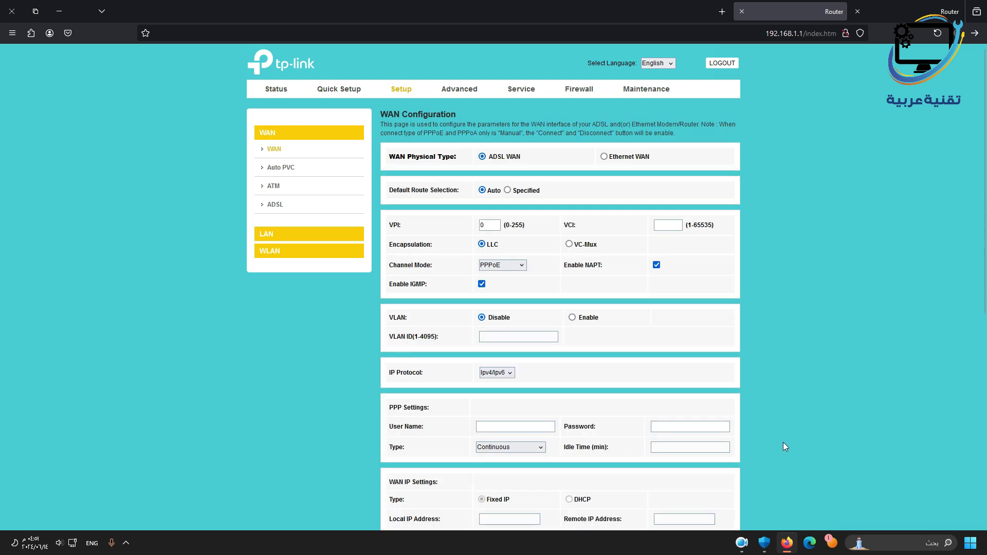
pyautogui.scroll(-7, 783, 442)
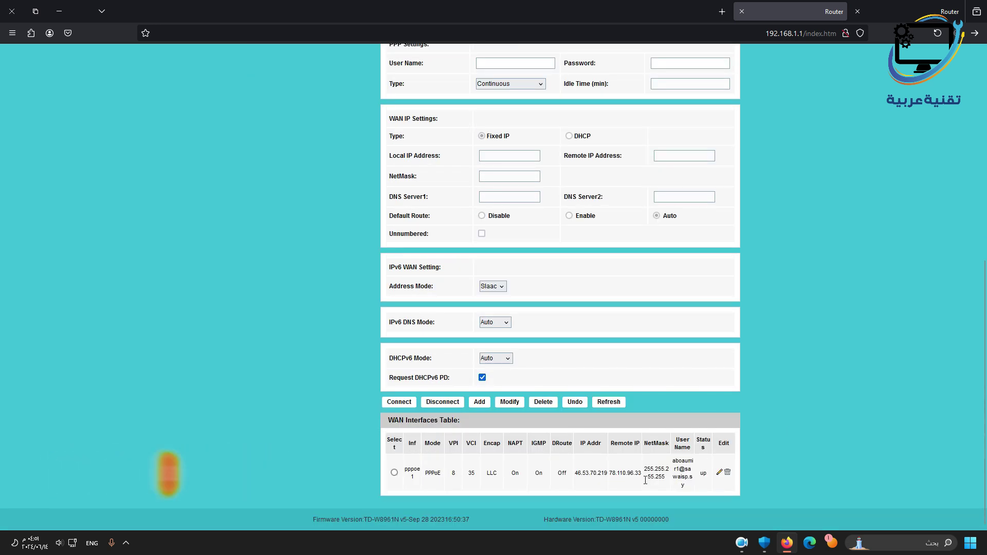
pyautogui.scroll(7, 816, 470)
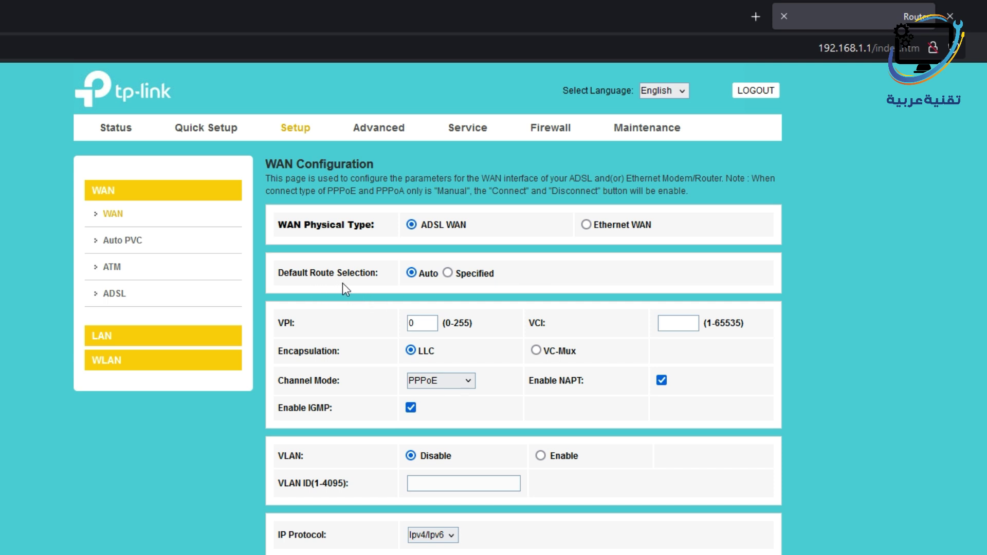
pyautogui.click(448, 273)
pyautogui.doubleClick(413, 323)
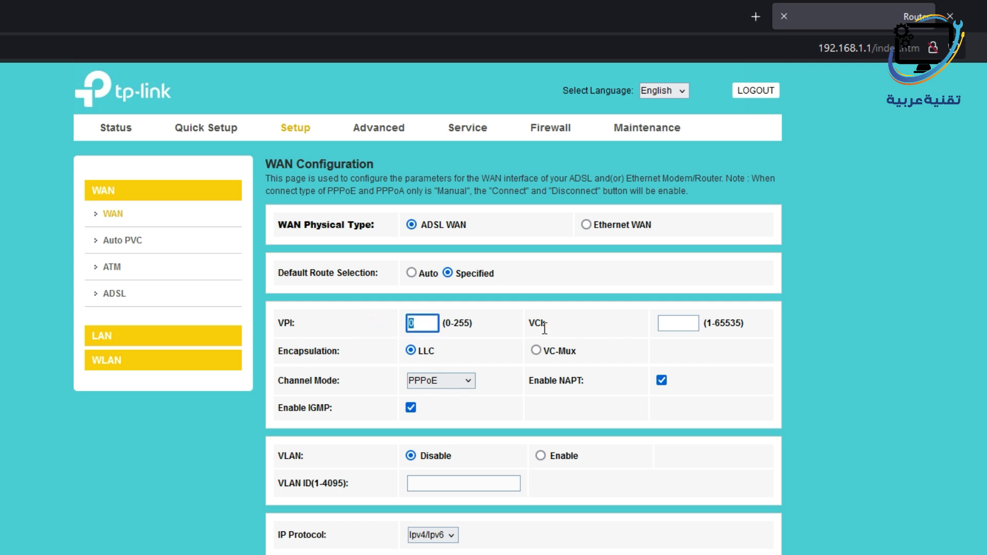
pyautogui.click(674, 324)
pyautogui.write('32')
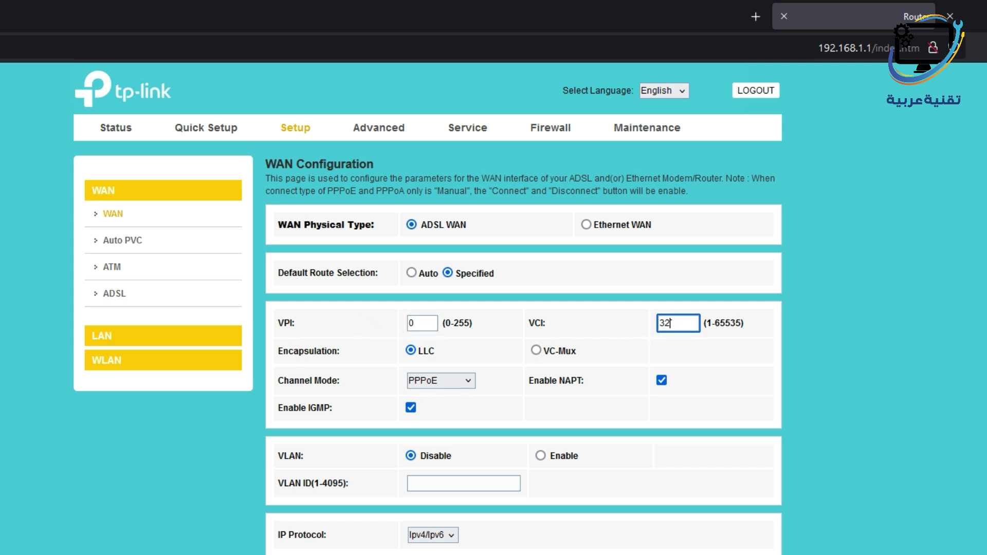
pyautogui.click(434, 381)
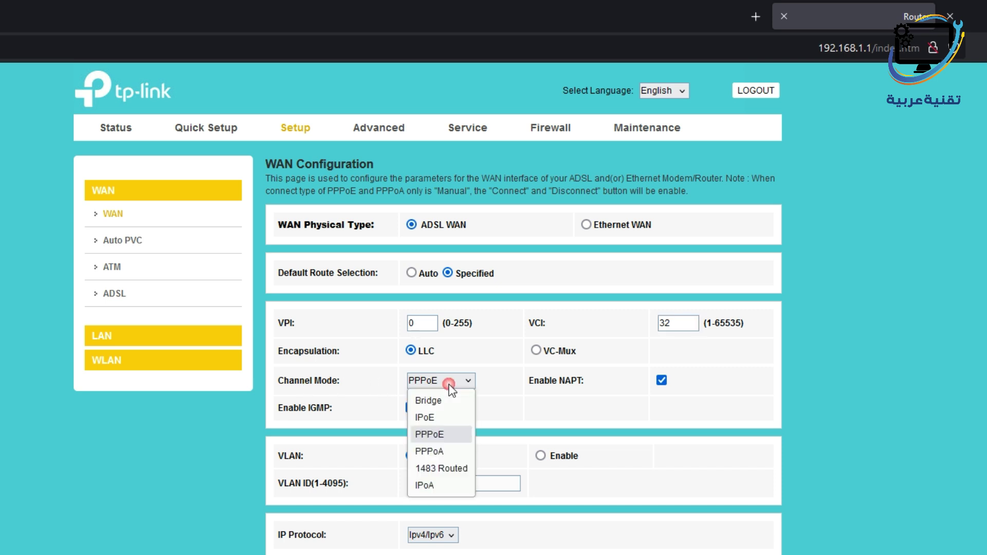
pyautogui.click(436, 436)
# - Fill in the PPP user name and password, disable the default route, and add the connection as a new WAN interface
pyautogui.scroll(-2, 644, 350)
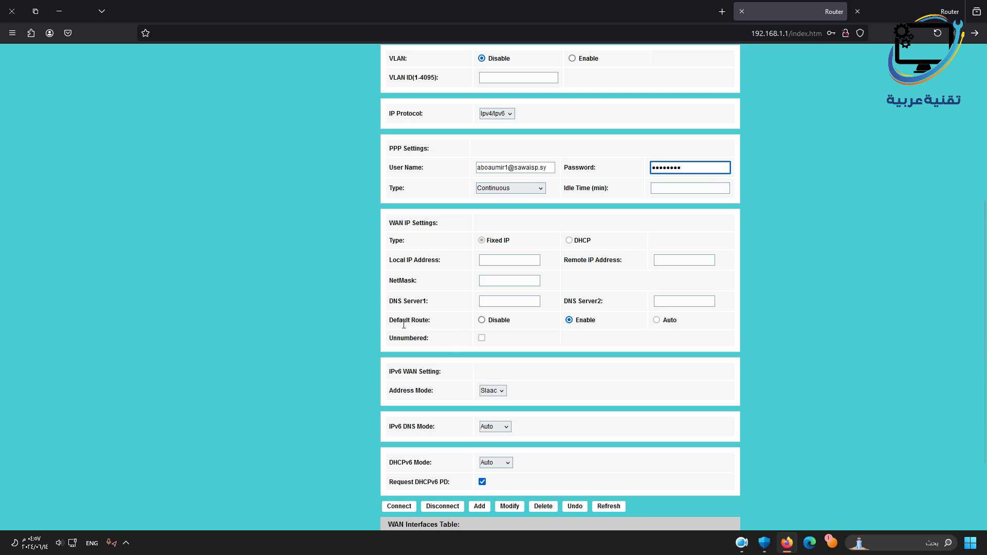
pyautogui.click(482, 323)
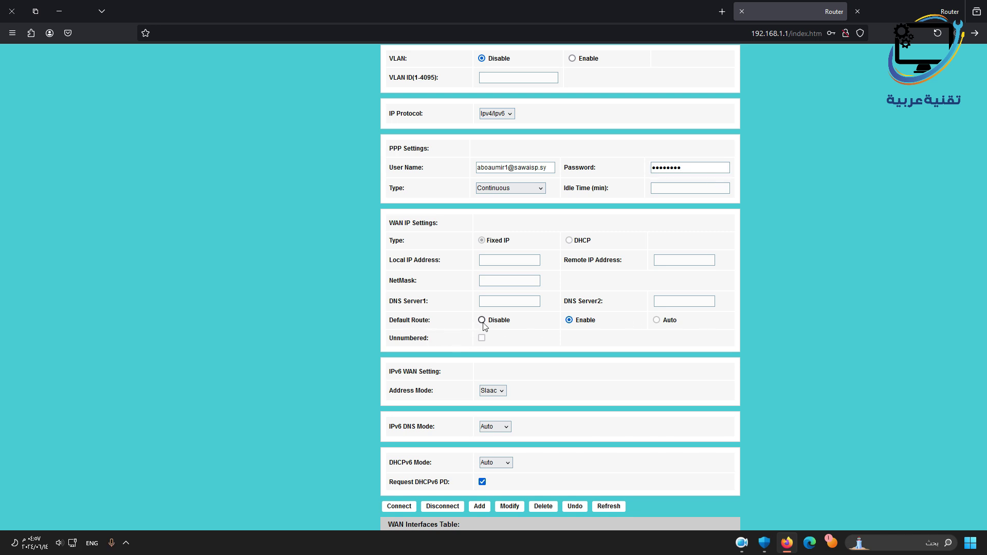
pyautogui.scroll(4, 316, 297)
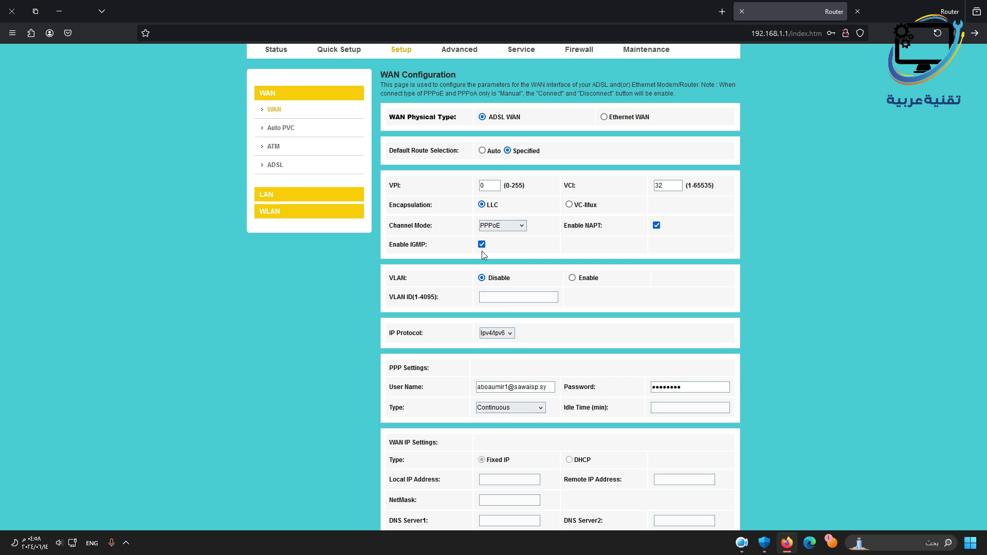
pyautogui.scroll(-6, 483, 254)
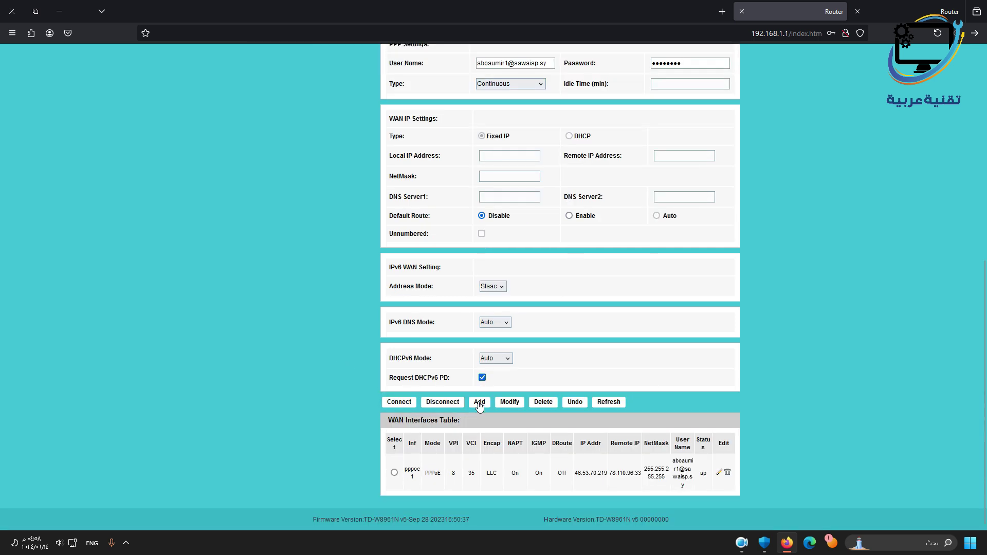
pyautogui.click(479, 402)
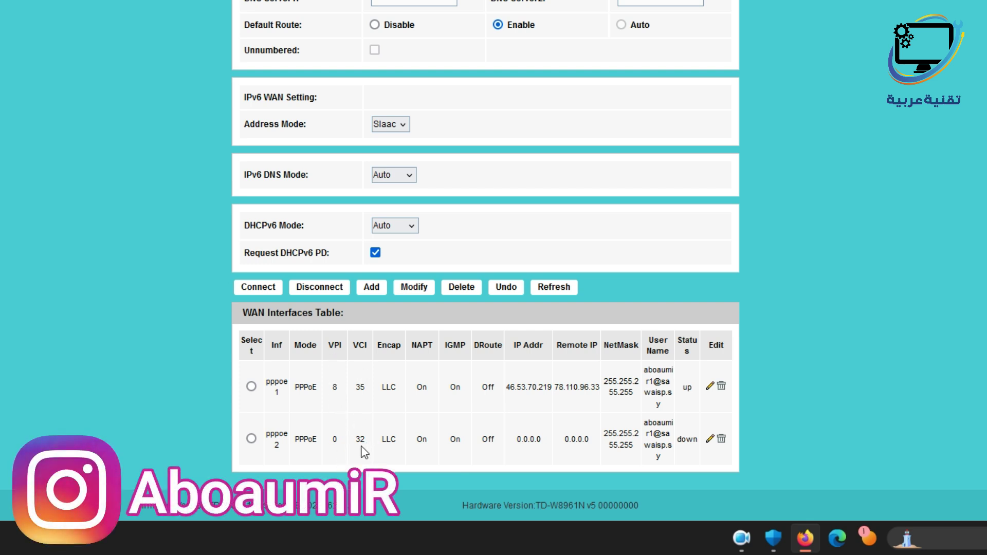
# - Edit the new 0/32 PPPoE interface to use Bridged Ethernet (Transparent Bridging) and apply the changes
pyautogui.click(709, 440)
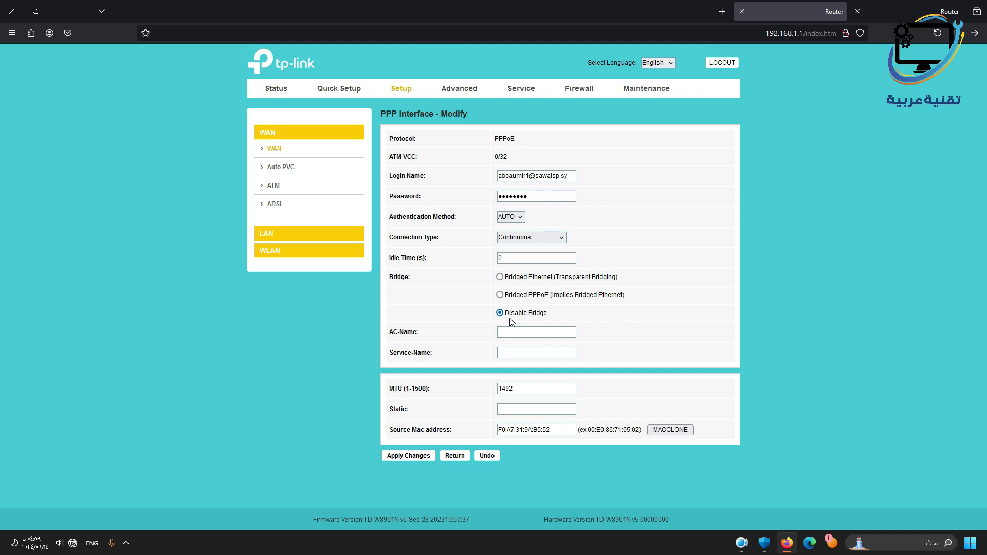
pyautogui.click(500, 277)
pyautogui.click(400, 457)
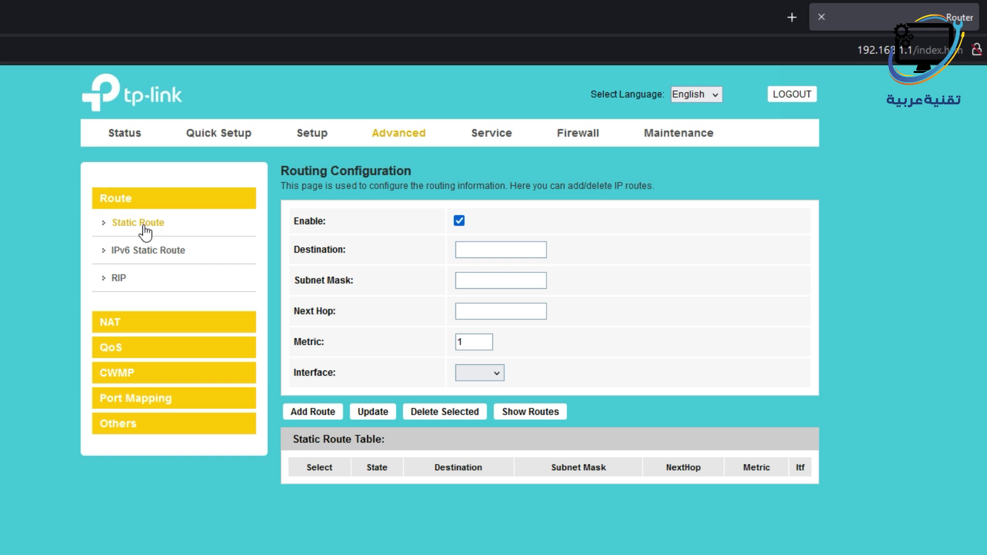
# - Add a static route to destination 10.237.239.0 with subnet mask 255.255.255.0 through interface pppoe2
pyautogui.click(467, 251)
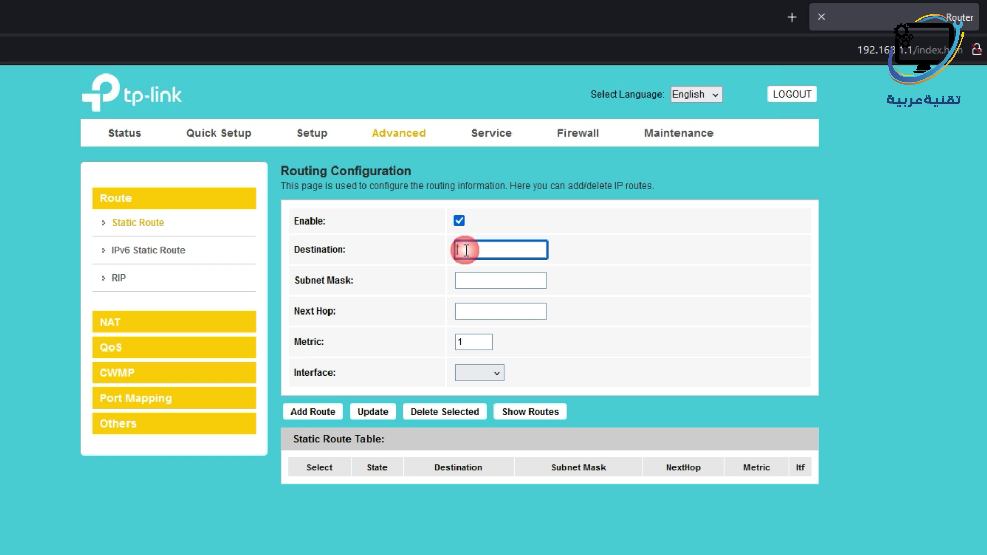
pyautogui.write('10.237.239.0')
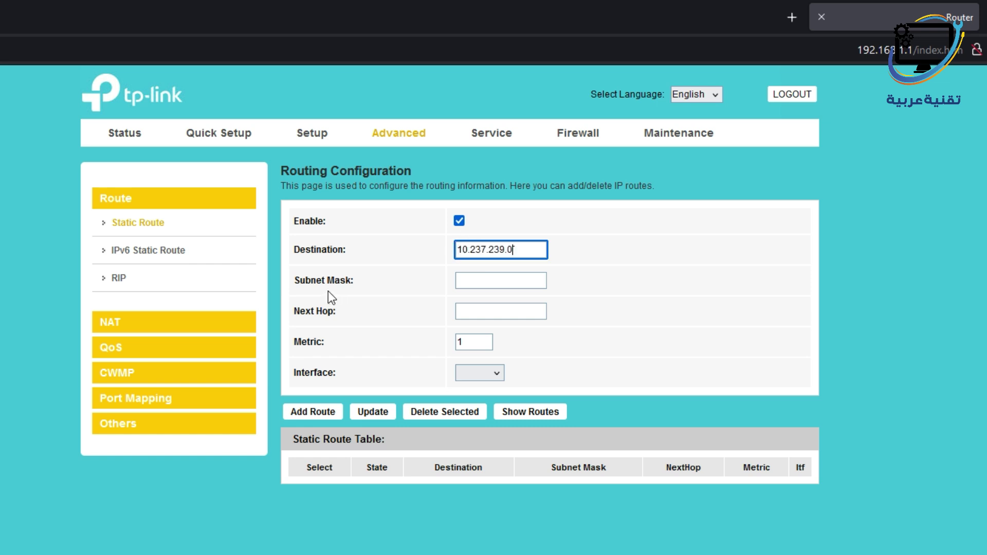
pyautogui.click(466, 282)
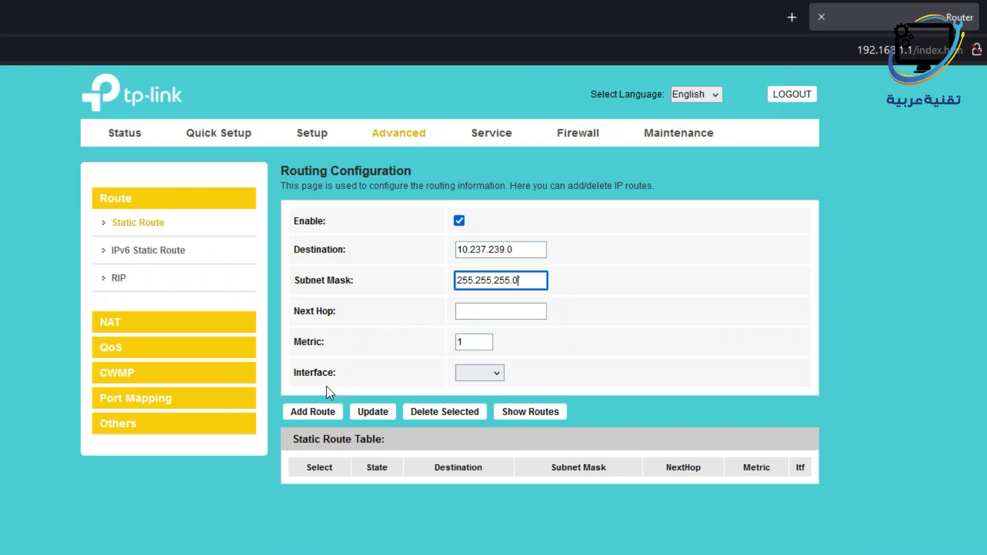
pyautogui.click(485, 372)
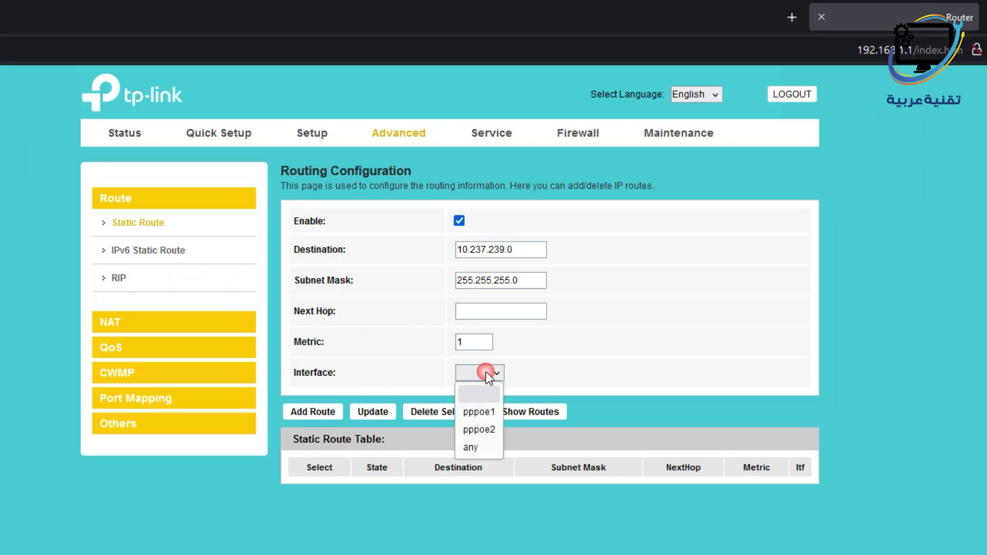
pyautogui.click(480, 433)
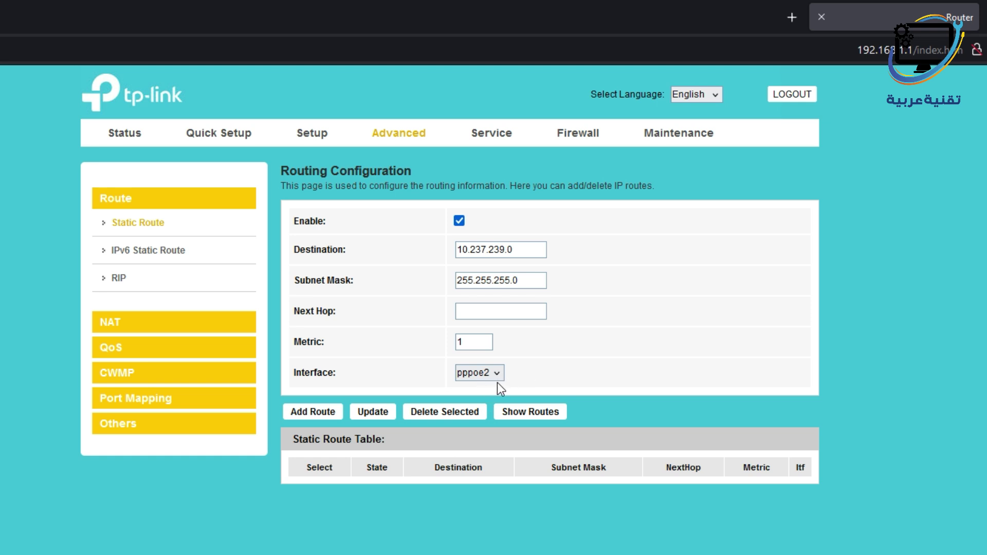
pyautogui.click(313, 413)
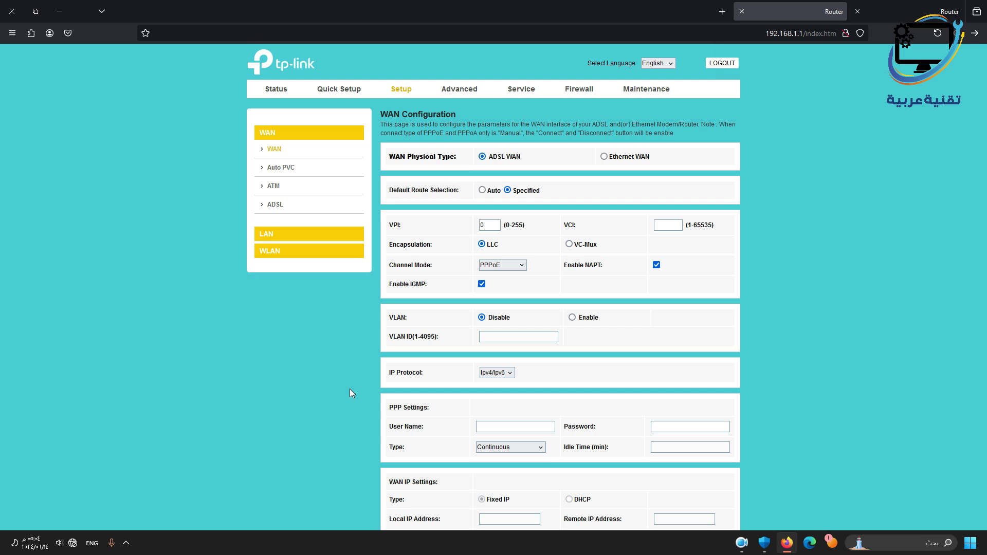
# - Return to the WAN setup, enable the default route for the pppoe1 interface and save the modification
pyautogui.click(398, 90)
pyautogui.scroll(-8, 342, 366)
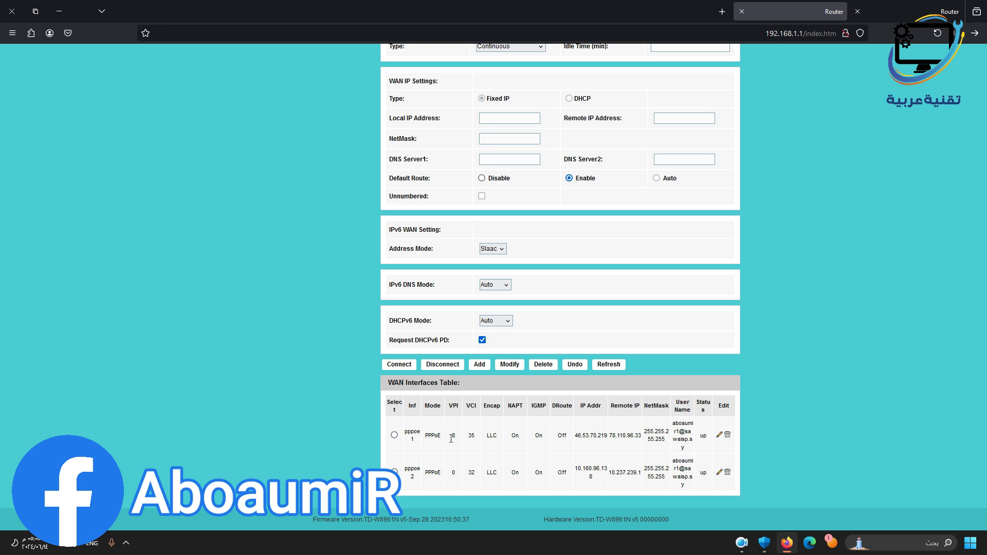
pyautogui.click(394, 435)
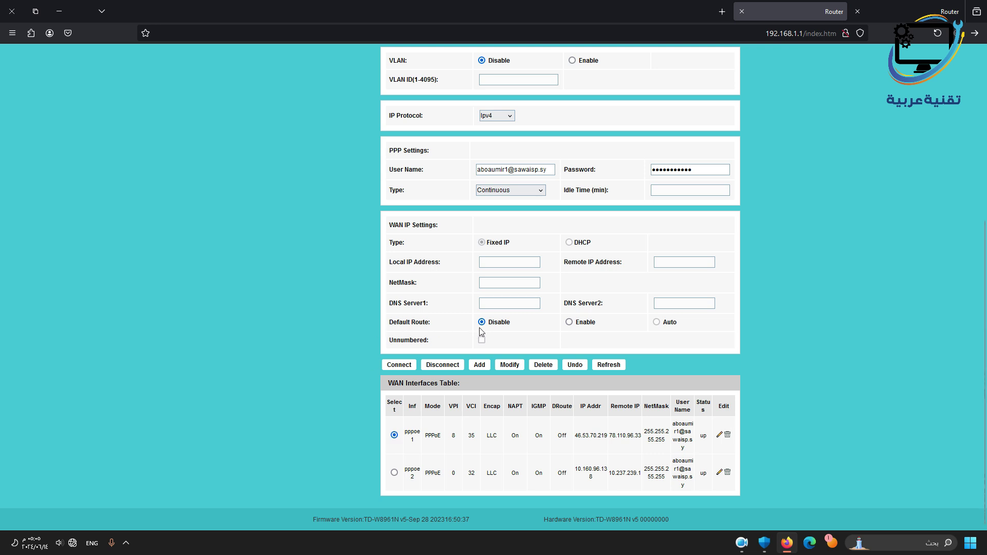
pyautogui.click(570, 322)
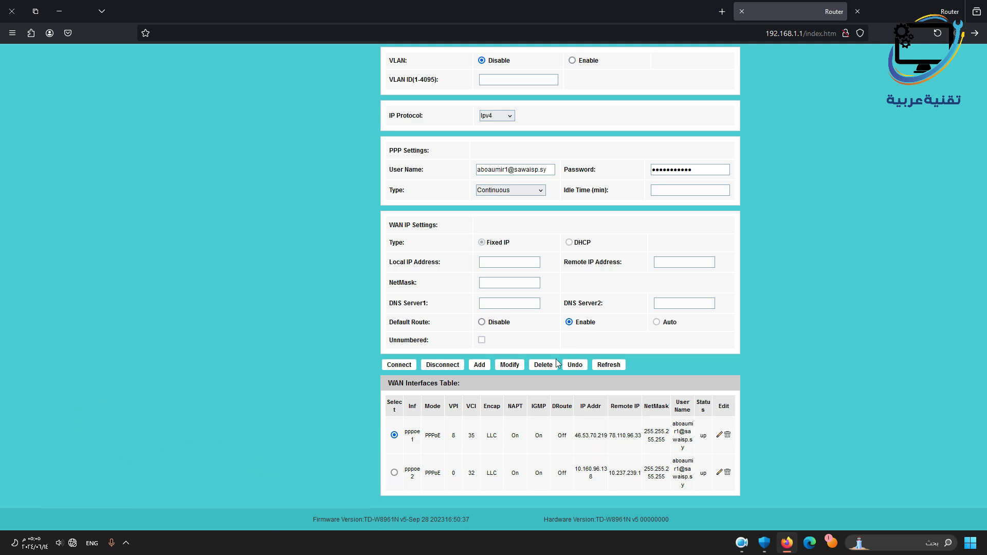
pyautogui.click(510, 365)
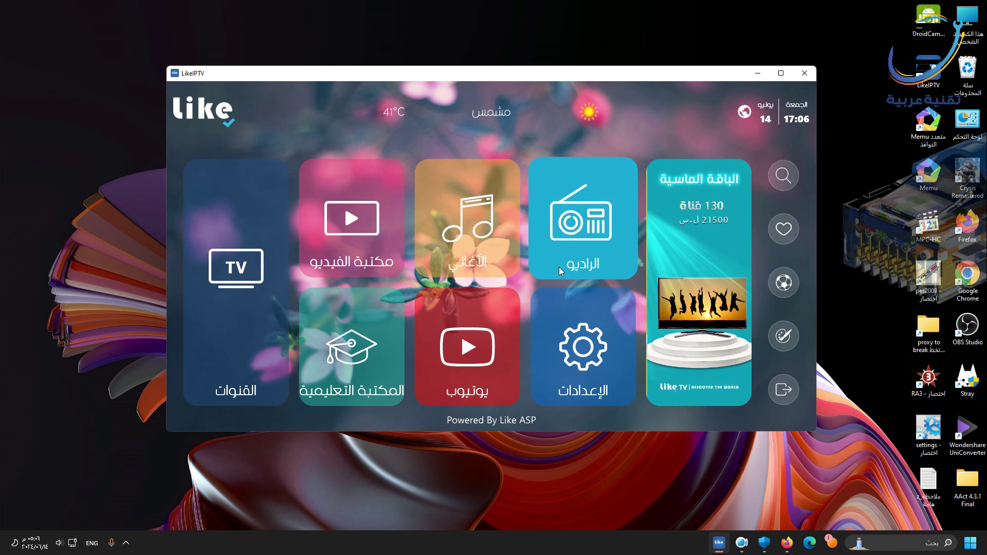
# - In LikeIPTV, open the TV channels to check live playback, and return to the home screen
pyautogui.click(246, 276)
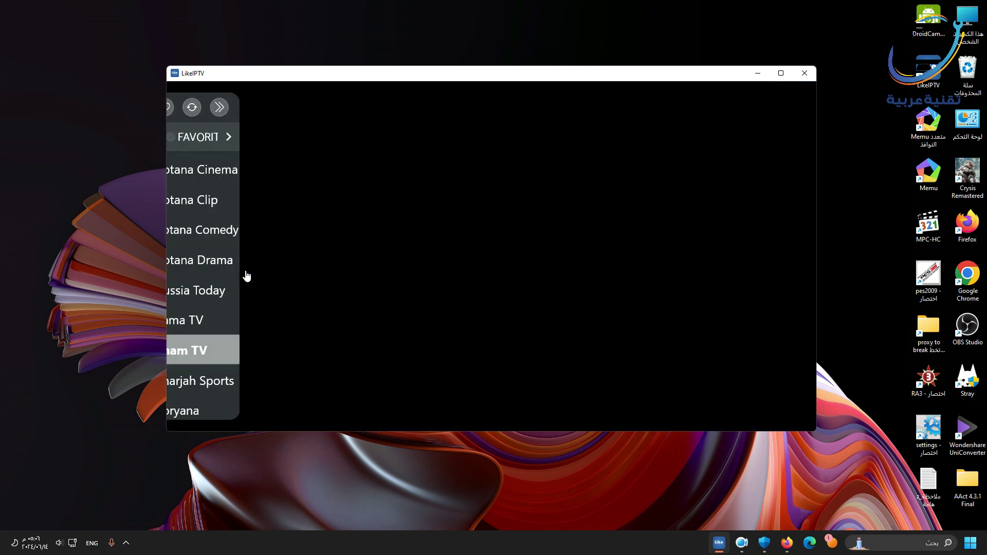
pyautogui.moveTo(640, 236)
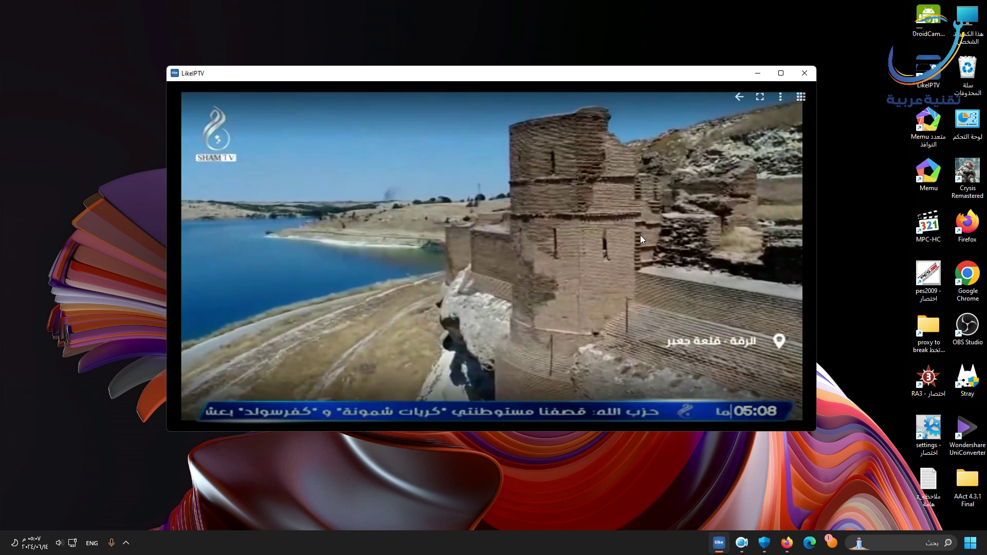
pyautogui.press('Escape')
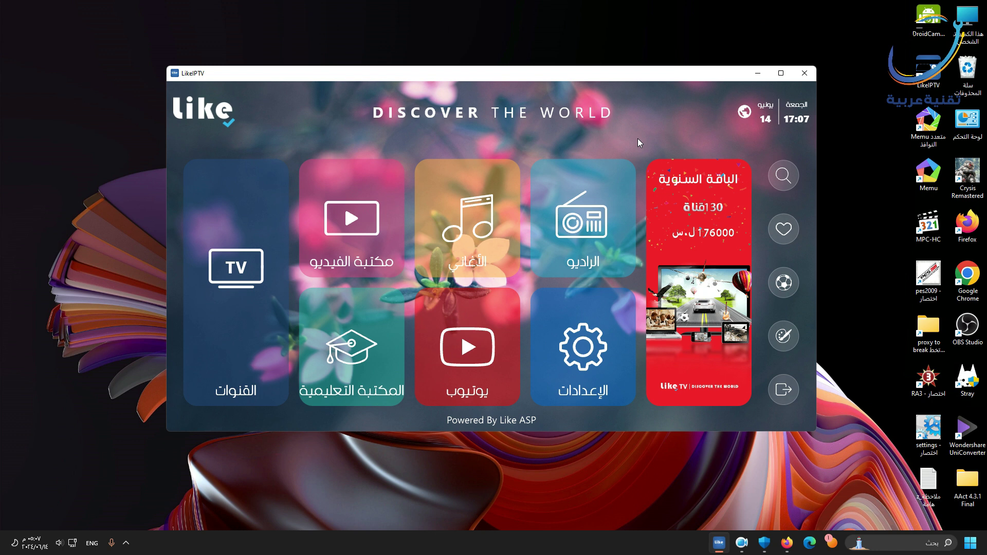